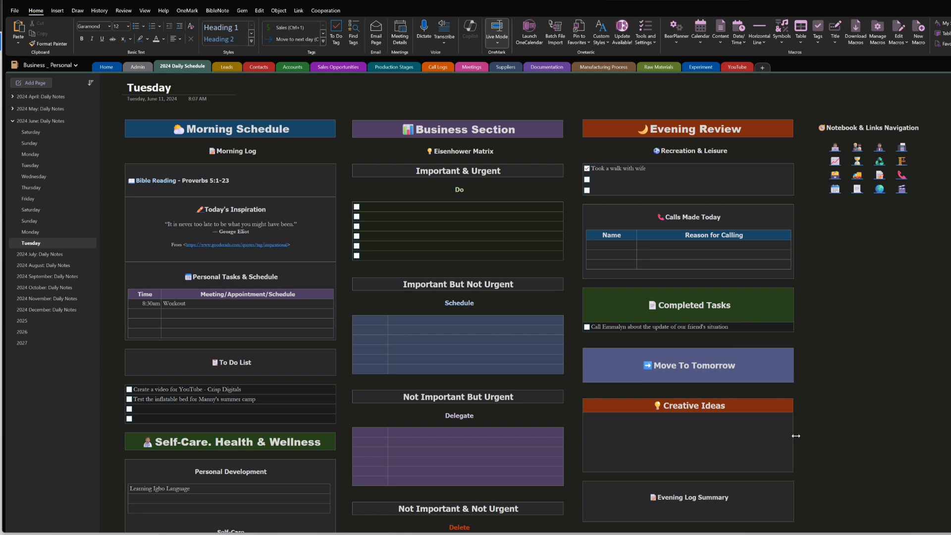
- Open Monday's daily notes page for June 2024 and follow its Bible Reading link to the Bible notebook
left_click(37, 233)
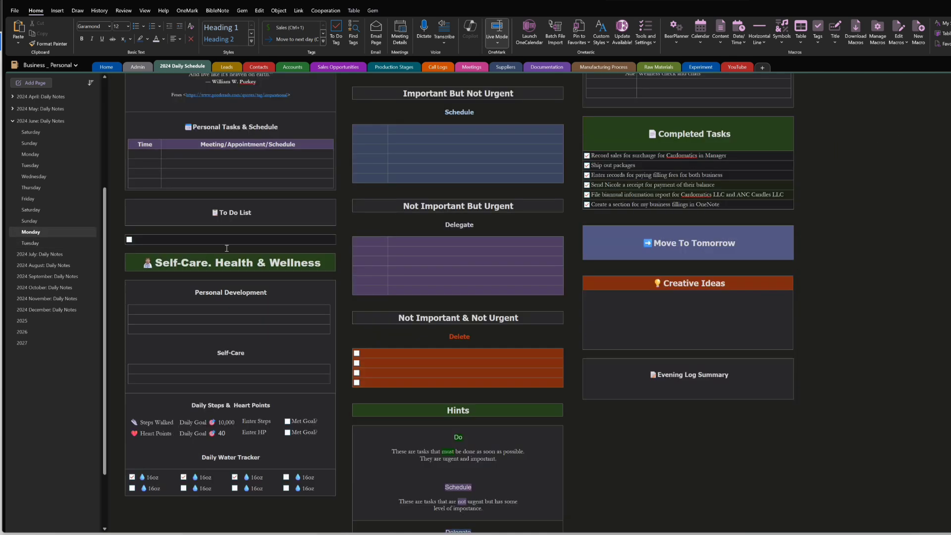
scroll(122, 173, "up", 3)
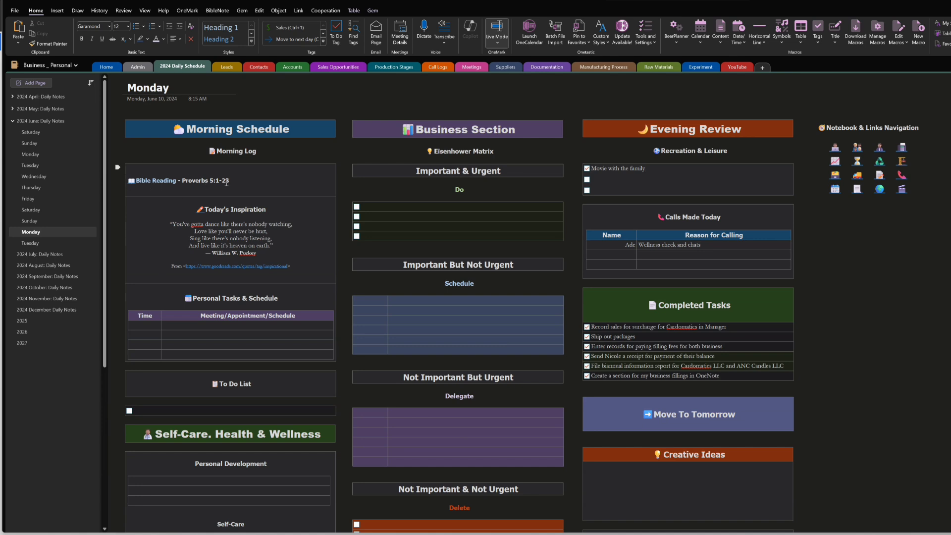
left_click(132, 183)
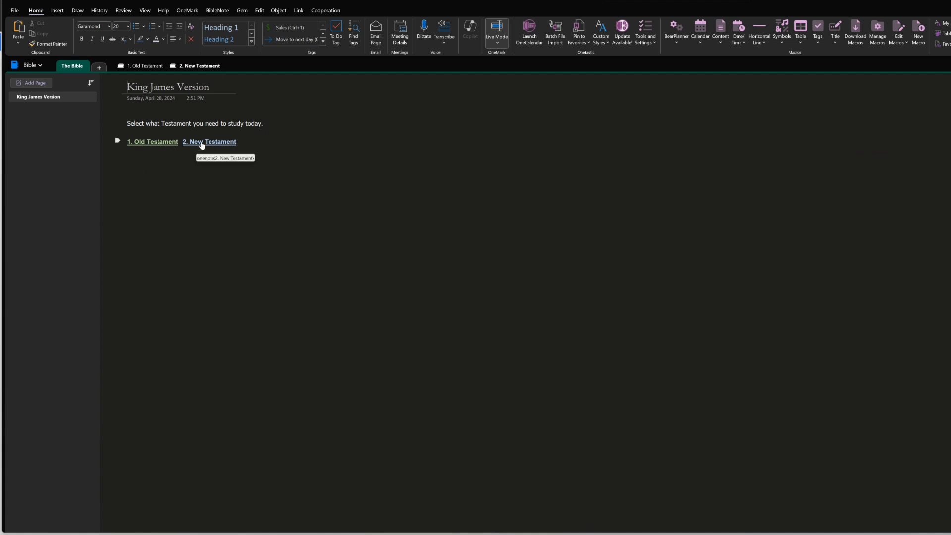
- Browse the Old Testament sections, viewing Genesis, Exodus with its first chapter, Deuteronomy and 1 Chronicles
left_click(165, 144)
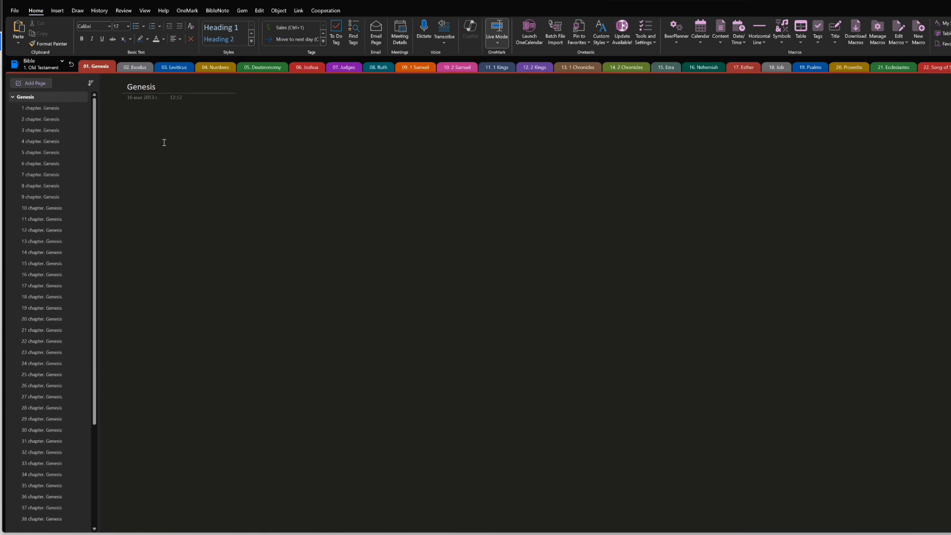
left_click(137, 69)
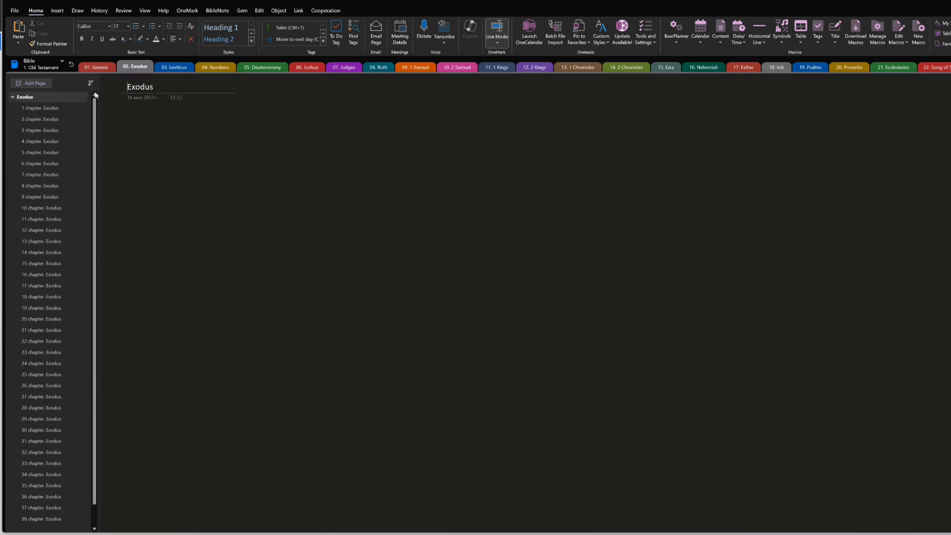
left_click(45, 108)
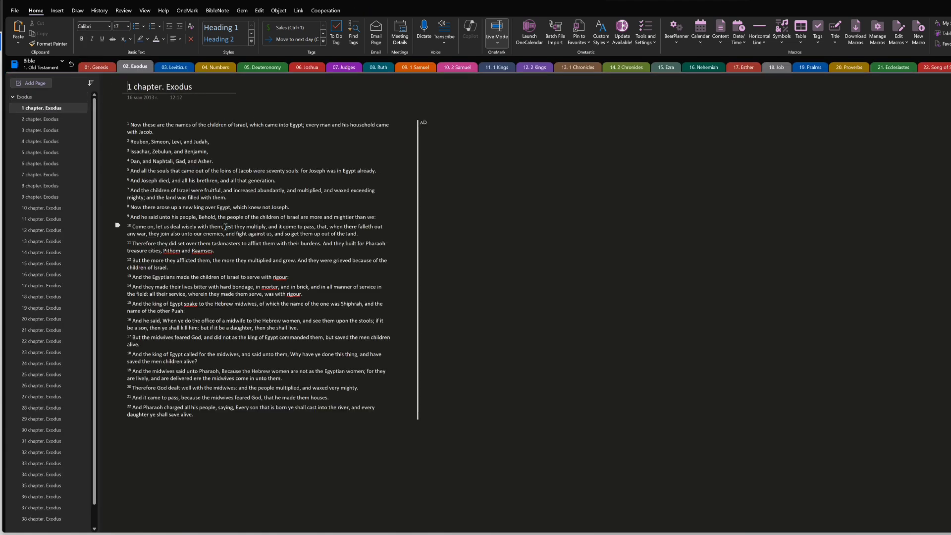
left_click(257, 68)
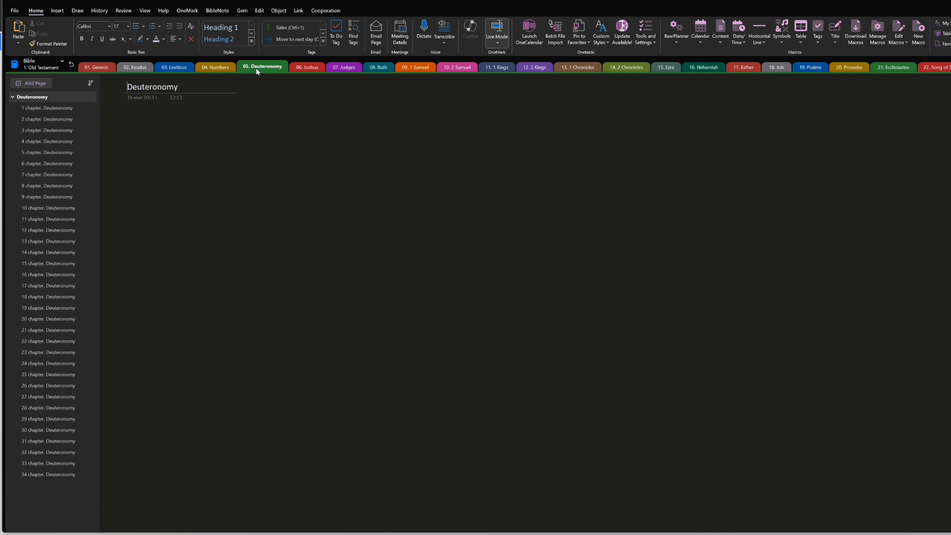
left_click(578, 68)
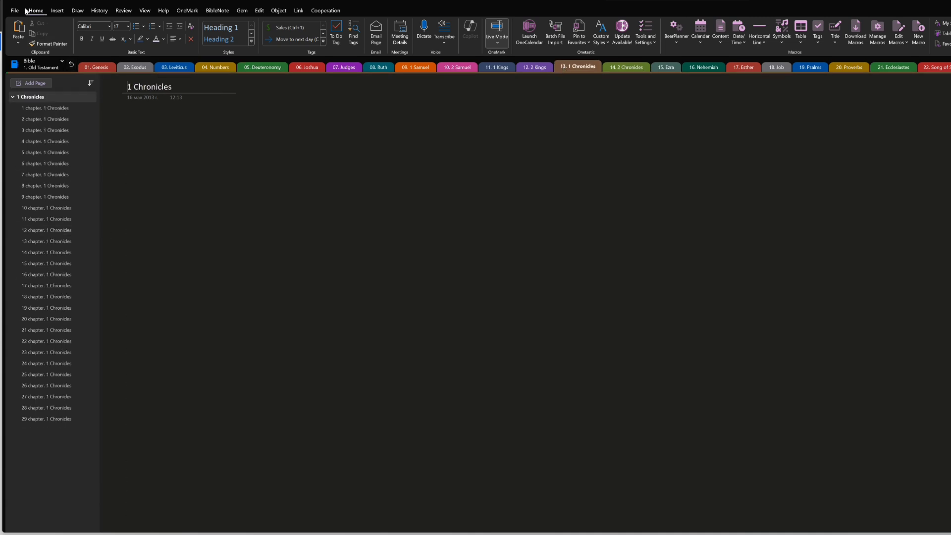
- Return to the King James Version page and open the New Testament
key("alt+Left")
key("alt+Left")
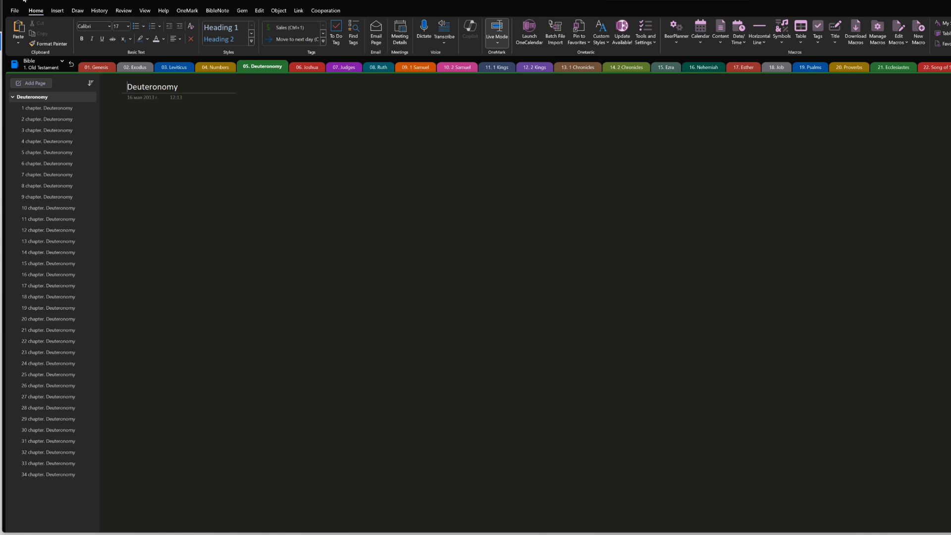
key("alt+Left")
key("alt+Left")
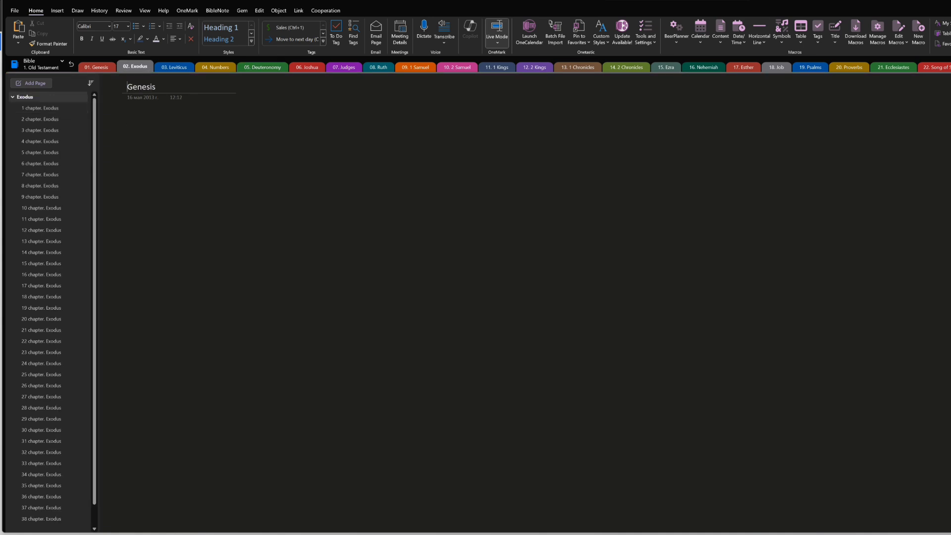
key("alt+Left")
left_click(229, 143)
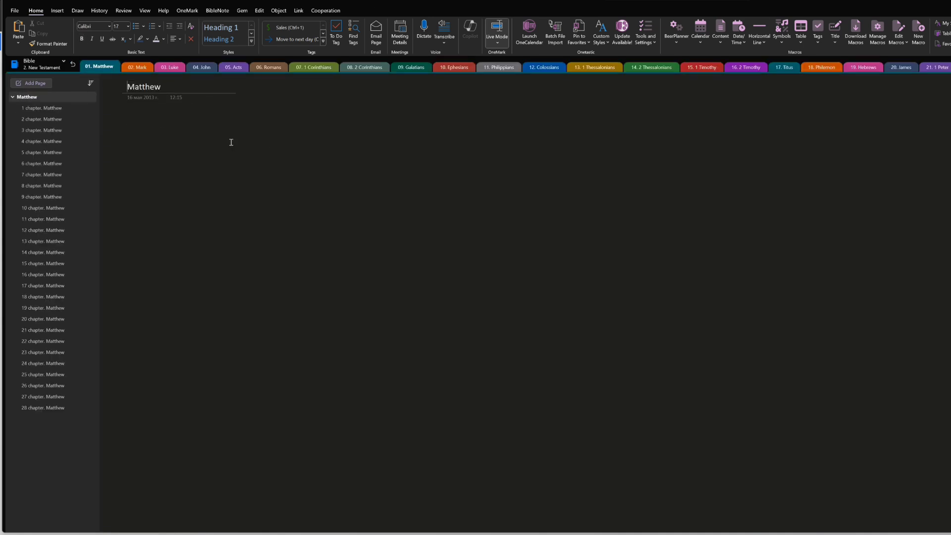
- View chapters 1 and 8 of Matthew, and go back to Monday's page in the 2024 Daily Schedule
left_click(62, 108)
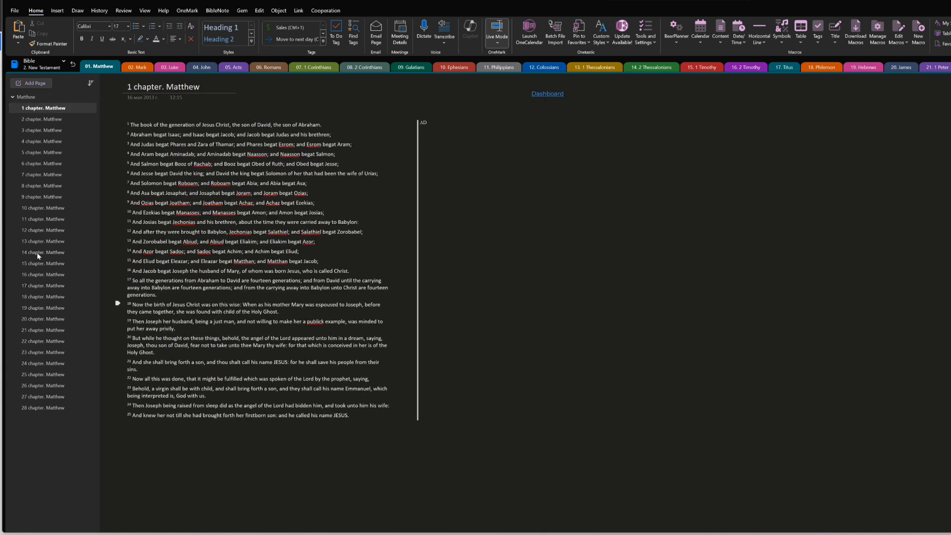
left_click(30, 186)
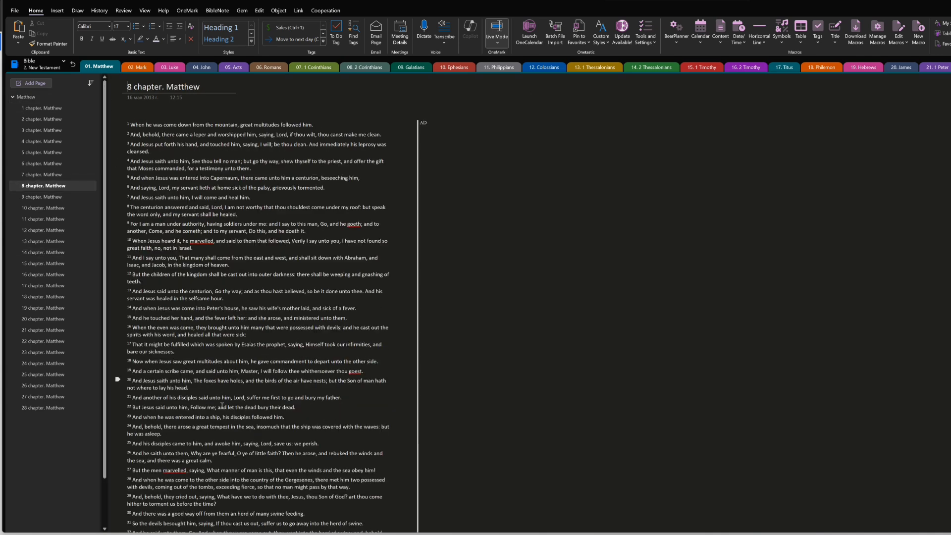
left_click(43, 107)
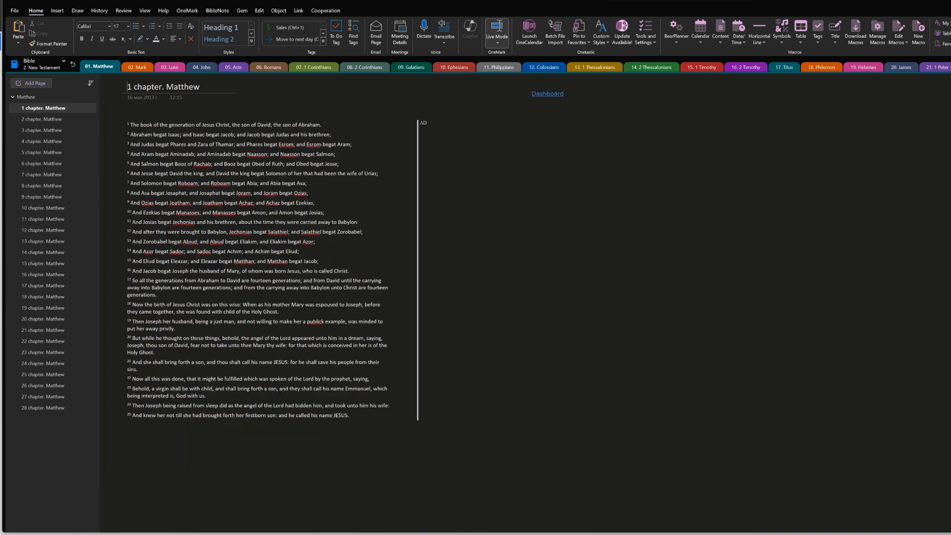
left_click(26, 97)
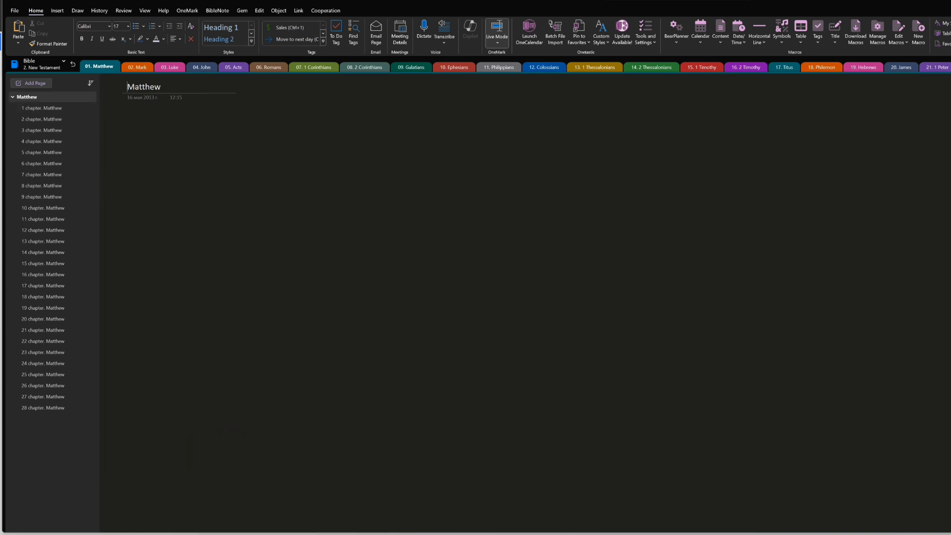
key("alt+Left")
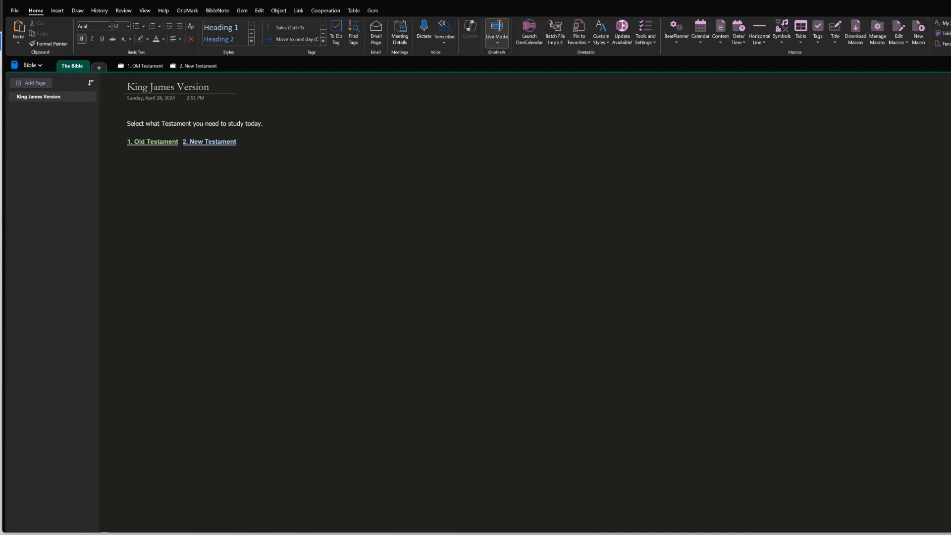
key("alt+Left")
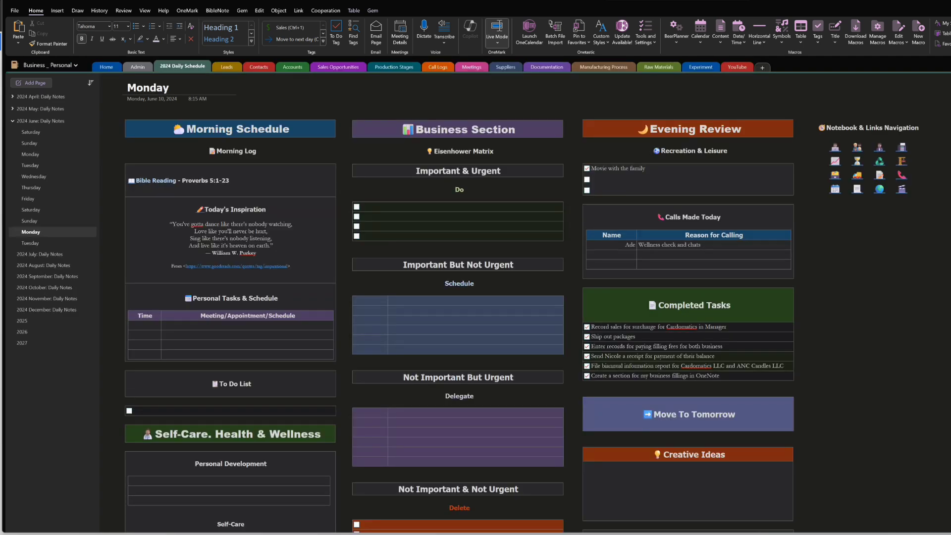
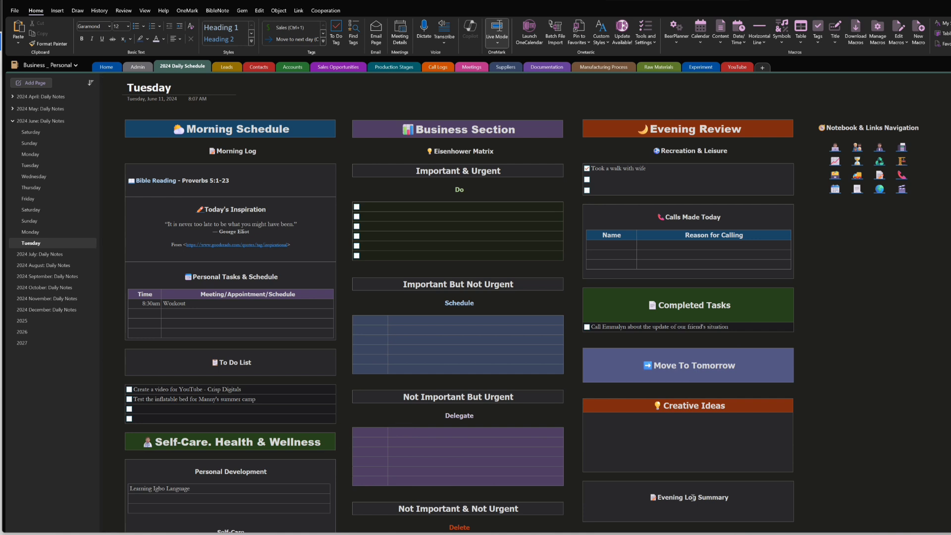
- Switch to OneDrive in Chrome and download the shared Bible folder
mouse_move(649, 534)
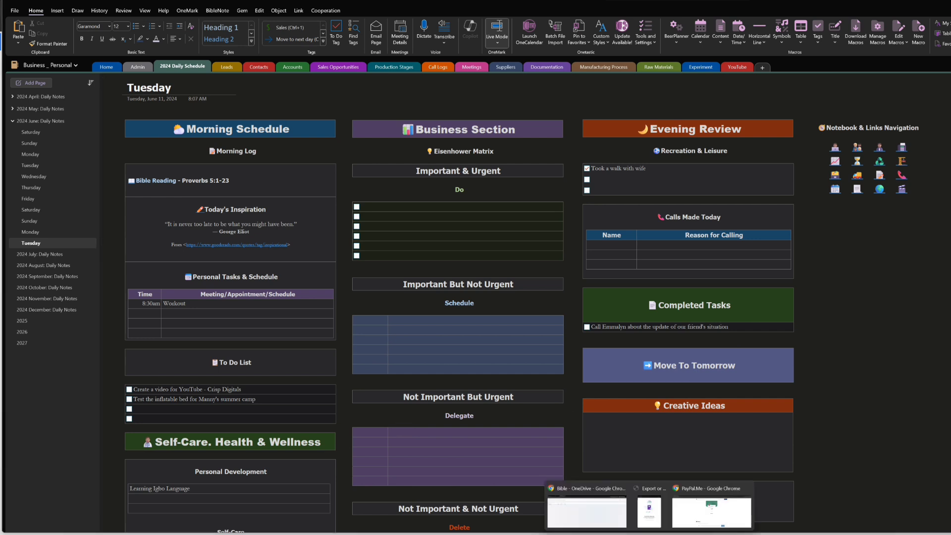
left_click(607, 518)
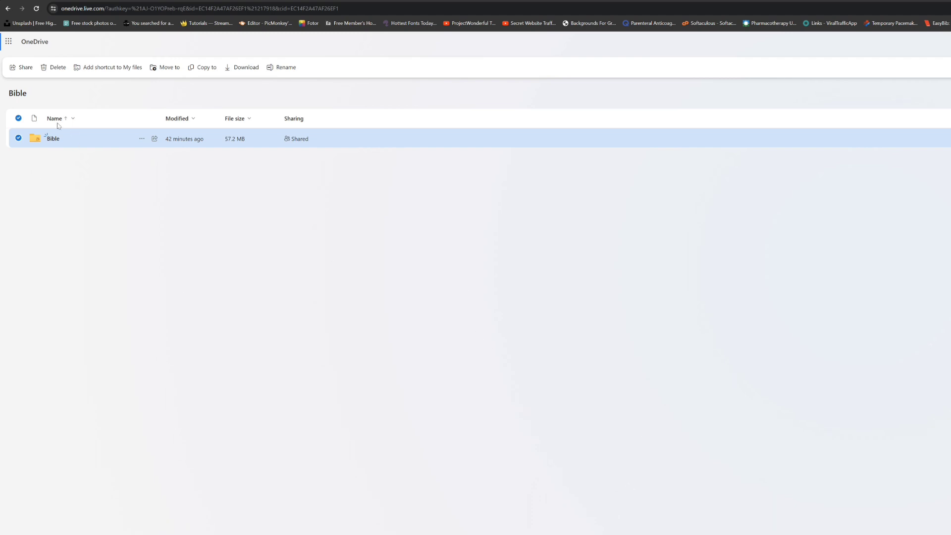
left_click(18, 139)
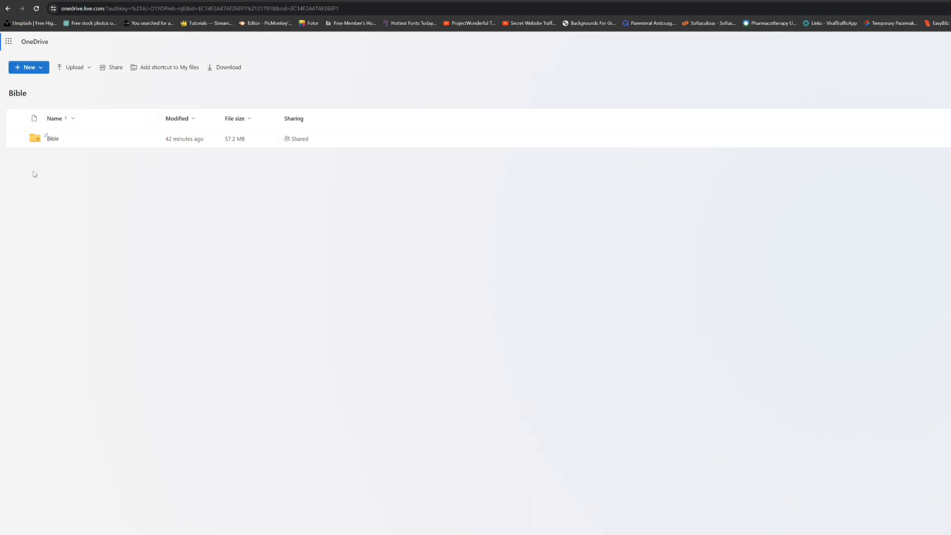
left_click(20, 140)
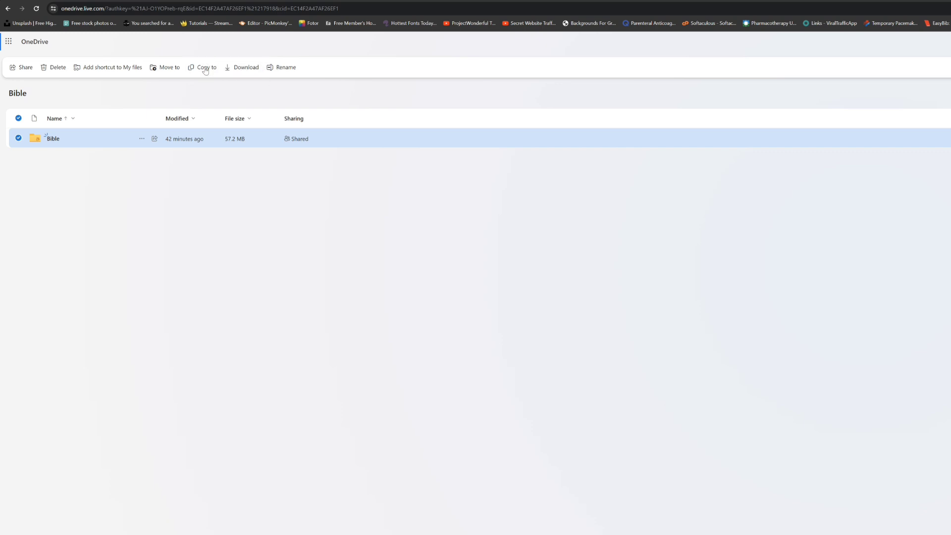
left_click(237, 69)
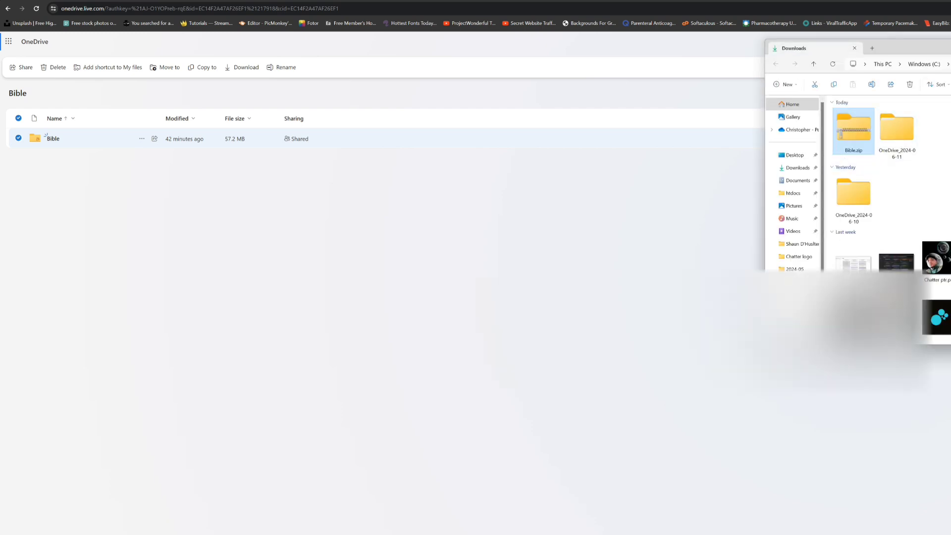
- Extract Bible.zip into a Bible folder within Downloads
left_click_drag(931, 48, 587, 75)
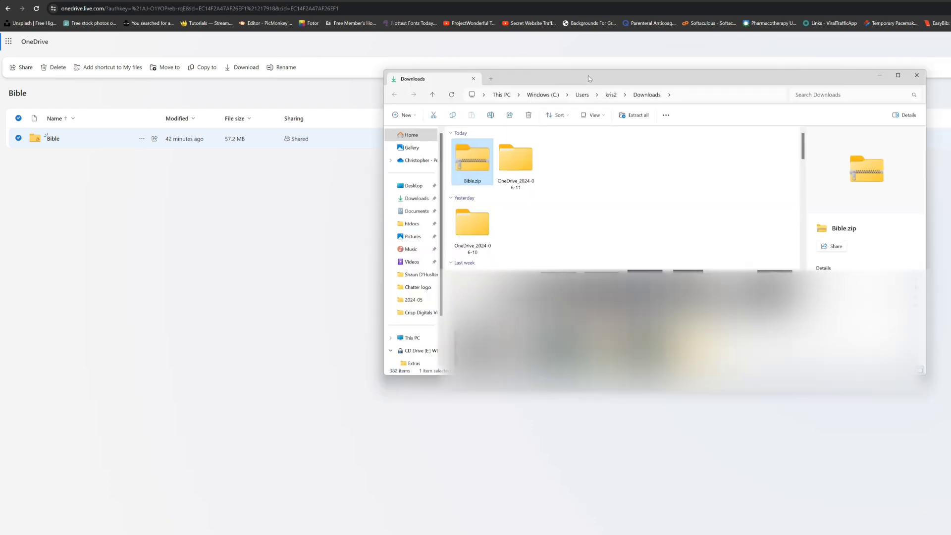
right_click(469, 166)
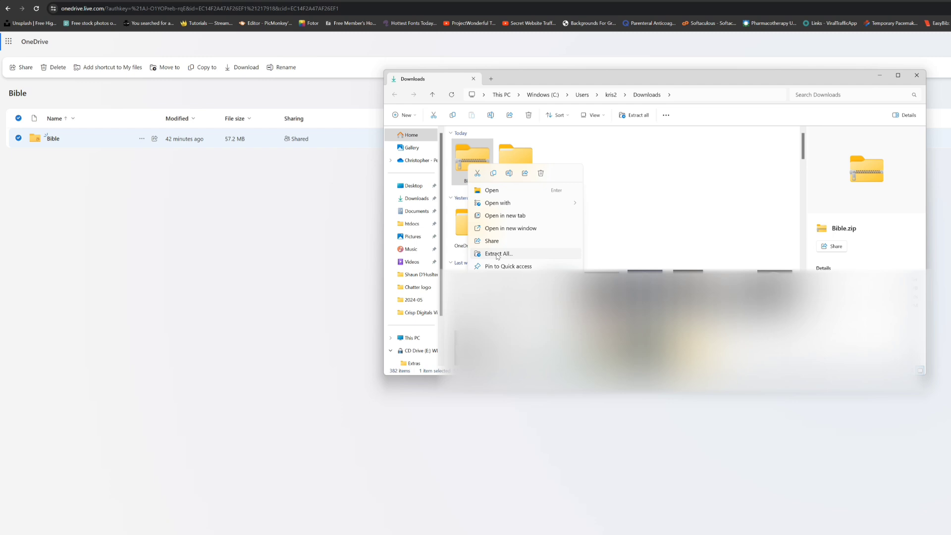
left_click(497, 255)
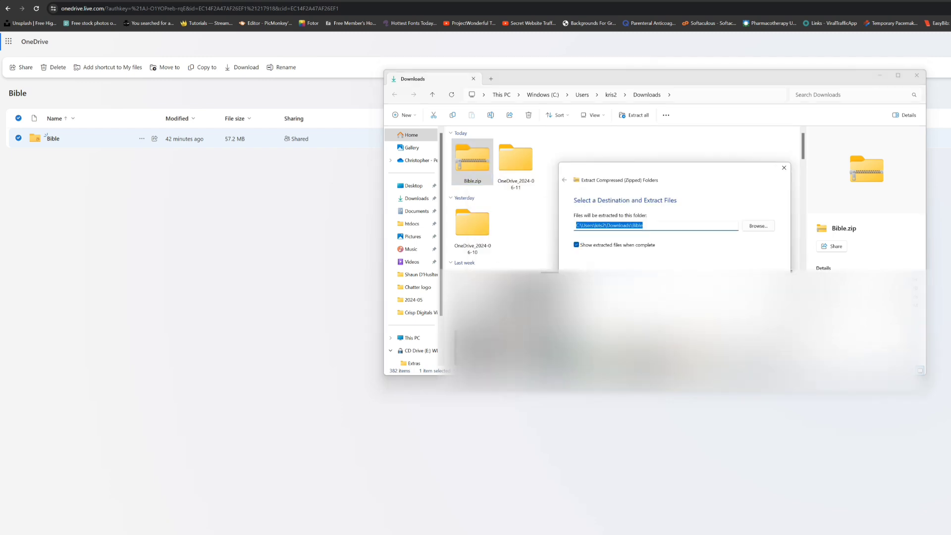
key("Return")
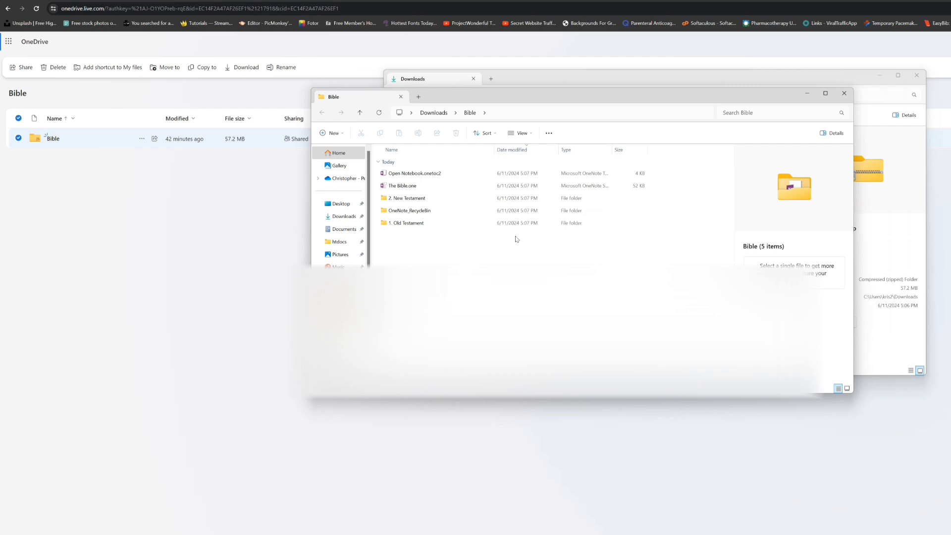
- Check the extracted Bible folder in Downloads and minimize both File Explorer windows
left_click(360, 114)
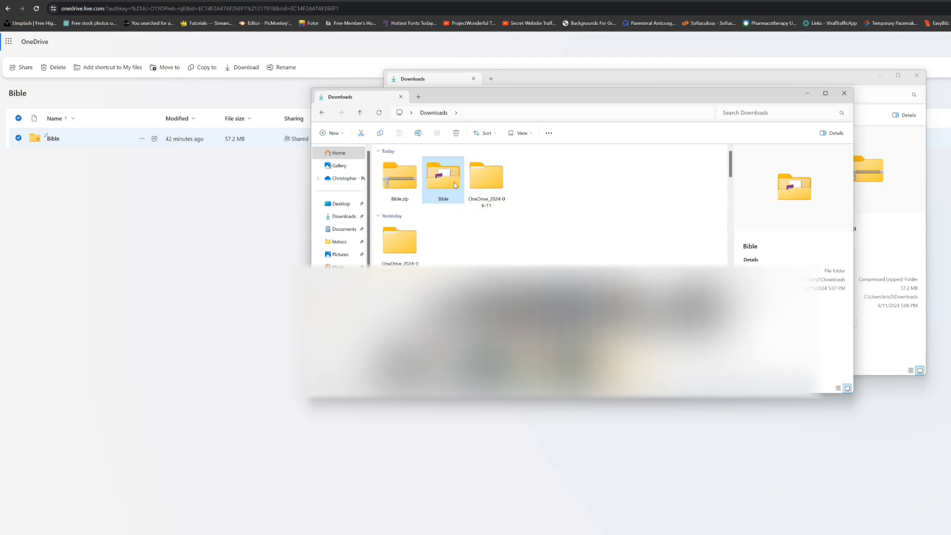
mouse_move(441, 185)
mouse_move(442, 204)
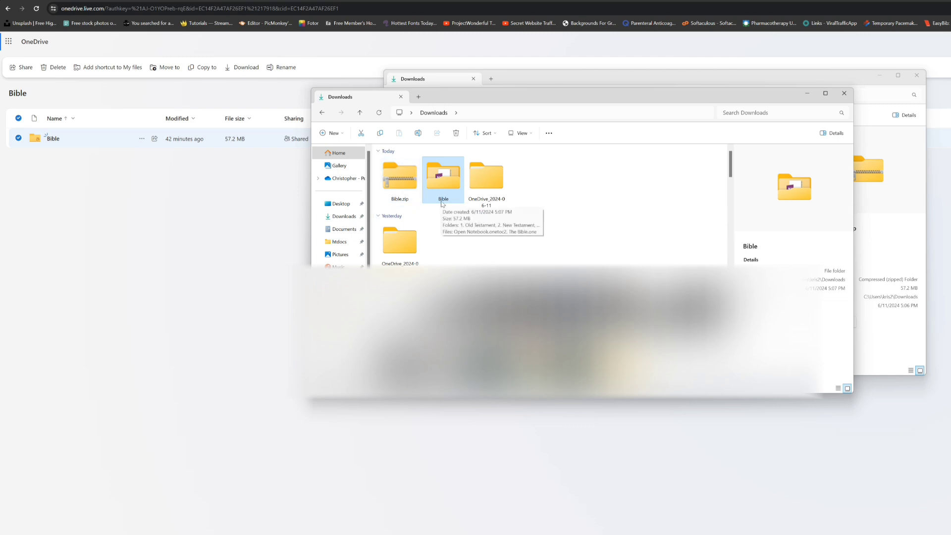
left_click(807, 93)
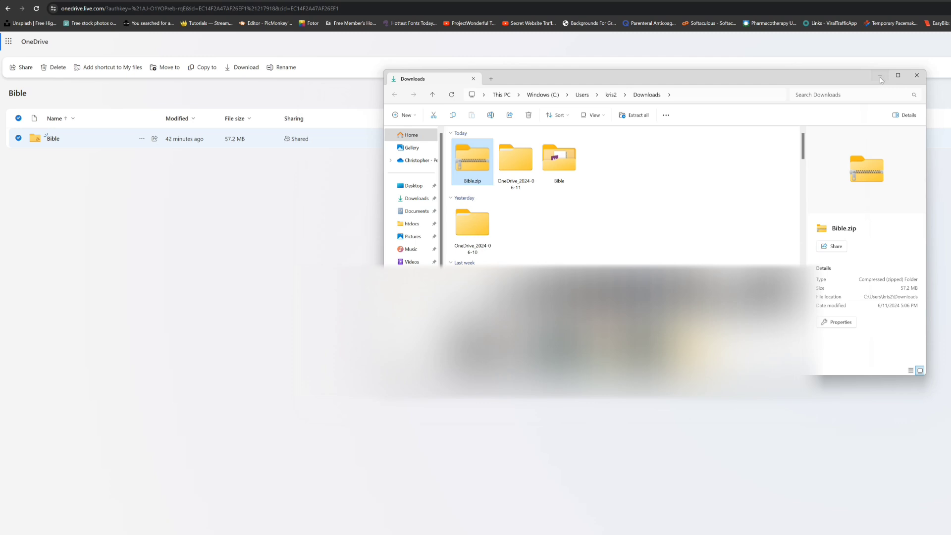
left_click(880, 77)
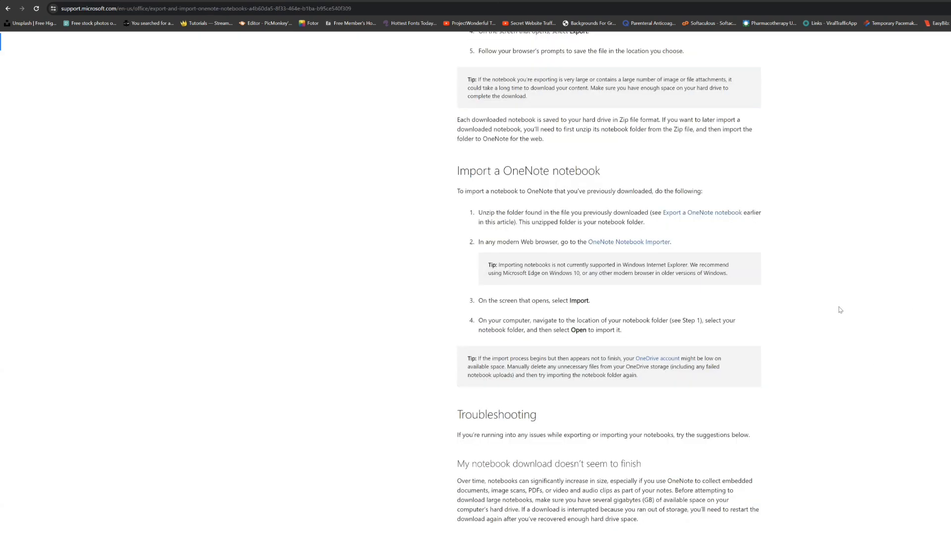
- Review the notebook export and import instructions in the support article and open the OneNote Notebook Importer
scroll(552, 191, "up", 7)
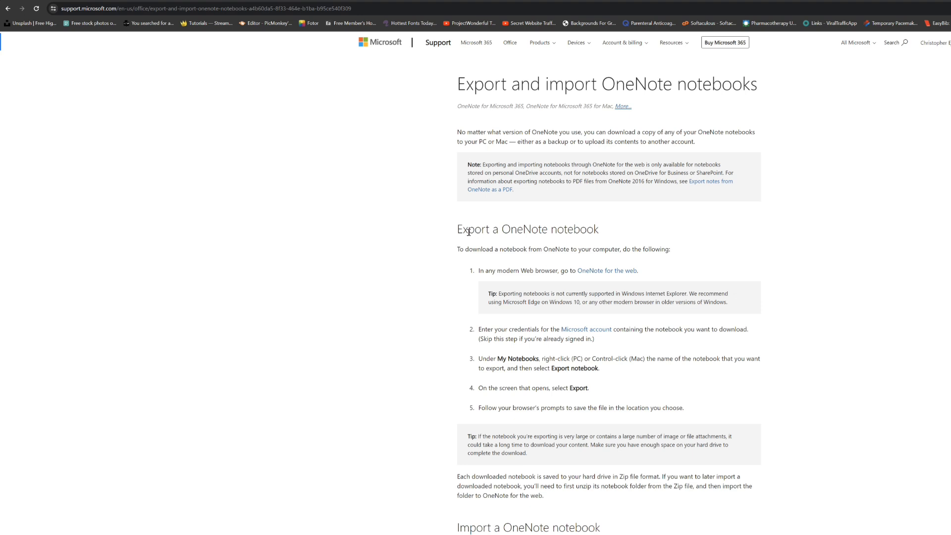
scroll(464, 249, "down", 2)
scroll(464, 249, "down", 5)
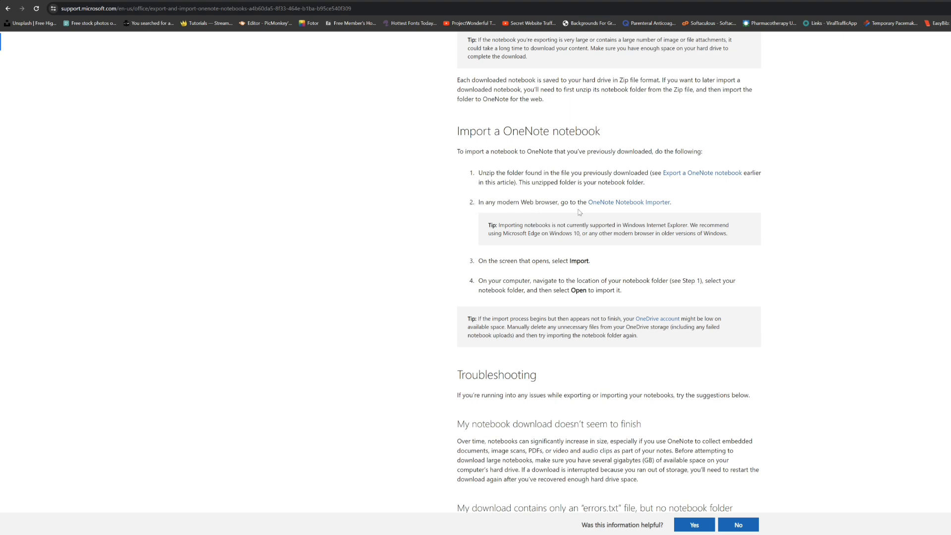
left_click(613, 203)
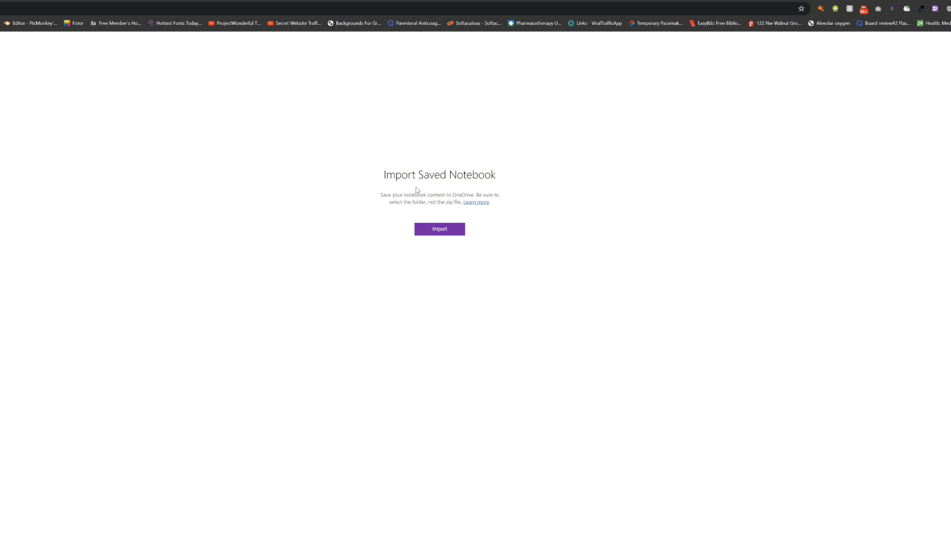
- Choose the Bible folder in Downloads for the notebook import, and cancel the upload to the site
left_click(440, 231)
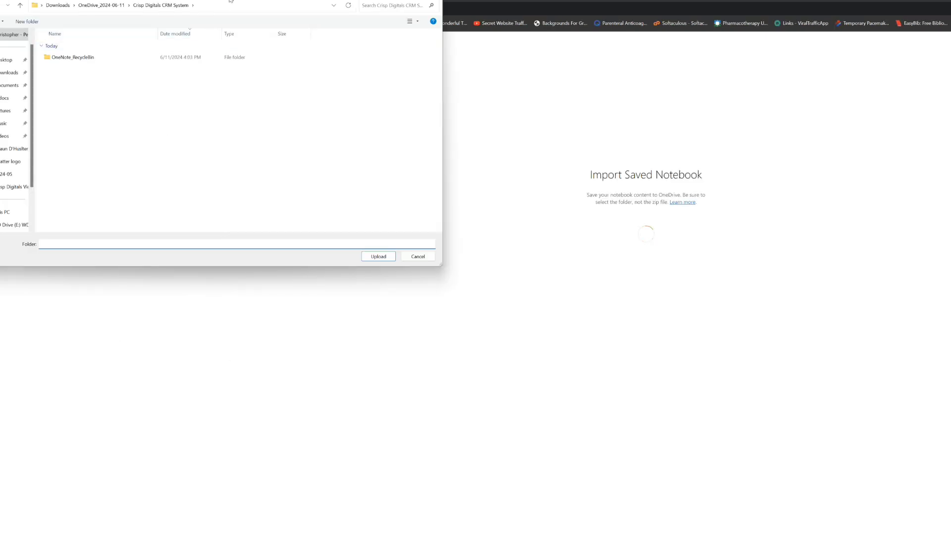
left_click_drag(231, 0, 255, 61)
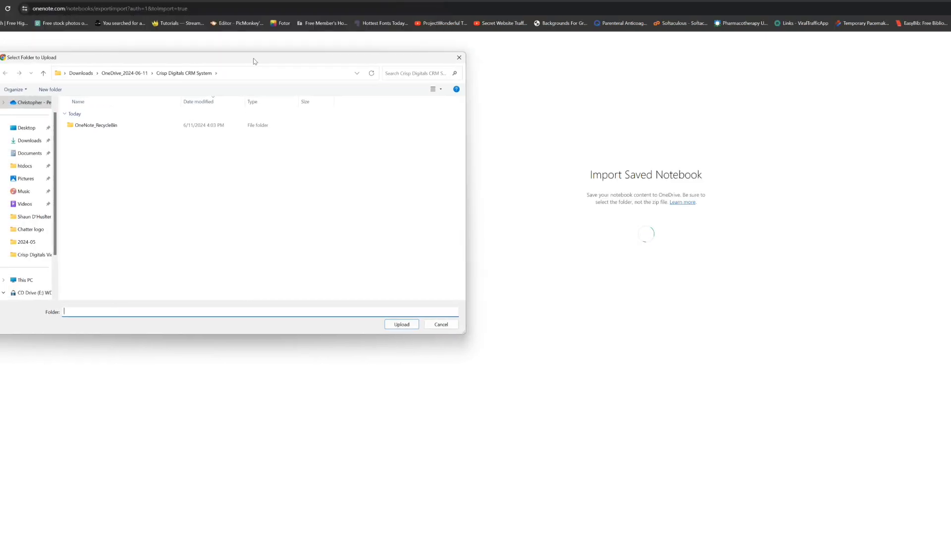
left_click(43, 74)
left_click(44, 74)
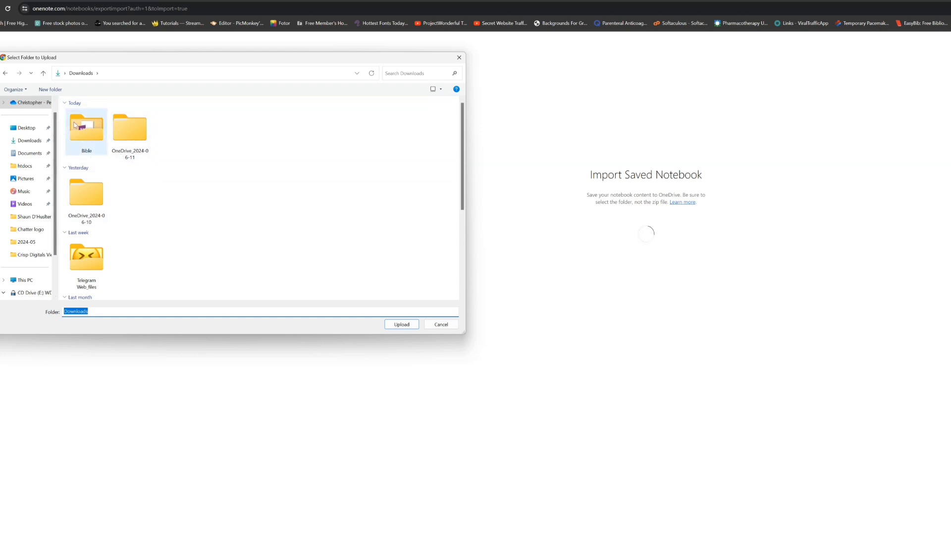
left_click(82, 136)
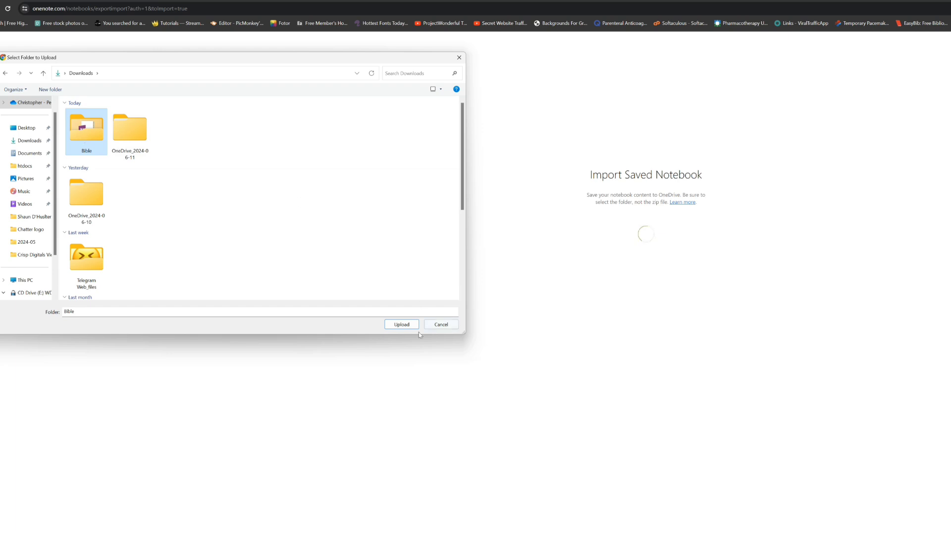
left_click(402, 325)
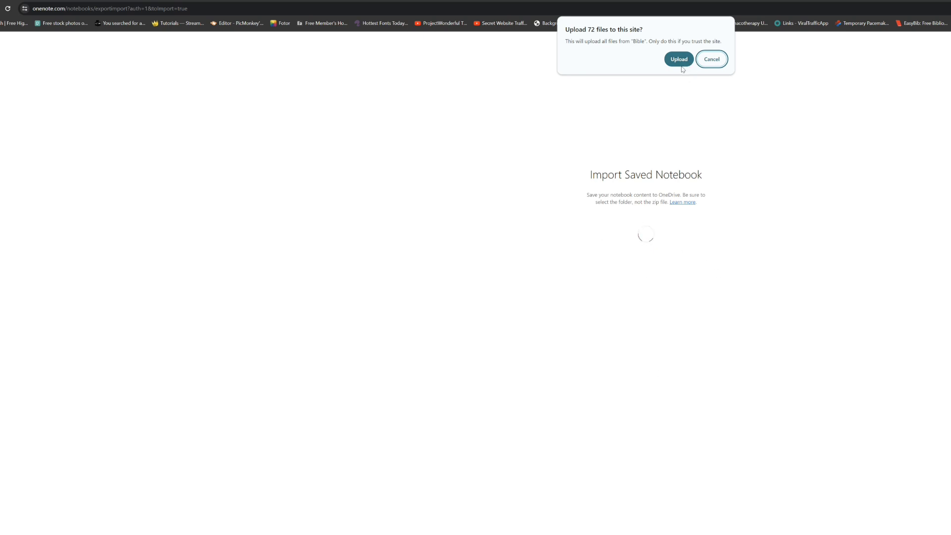
left_click(712, 60)
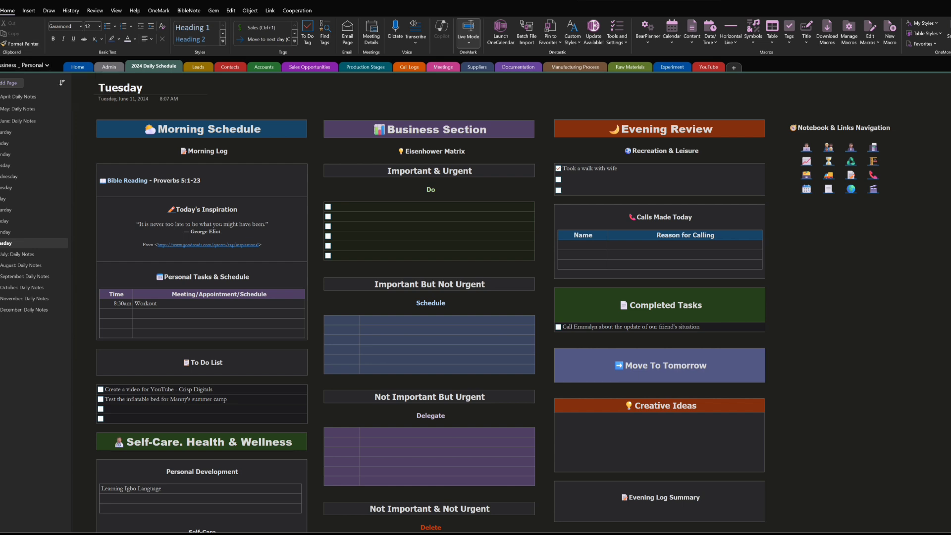
- Switch to OneNote, check the notebook information and the lists of notebooks available to open, and return to Tuesday's page
left_click(2, 10)
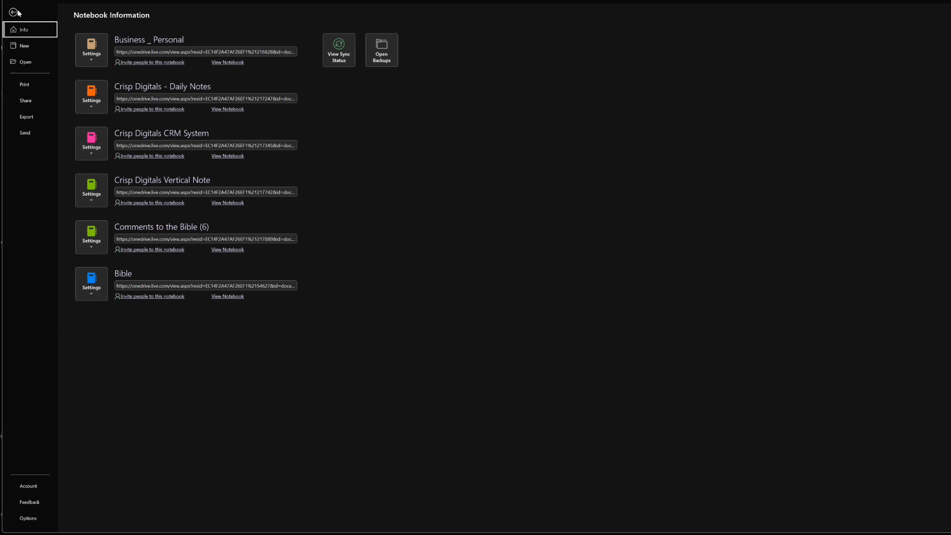
left_click(17, 11)
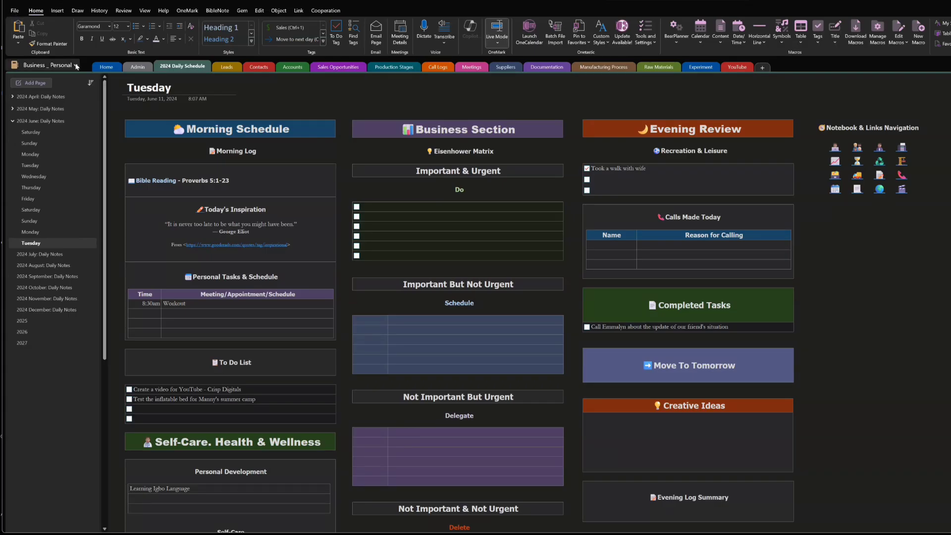
left_click(50, 65)
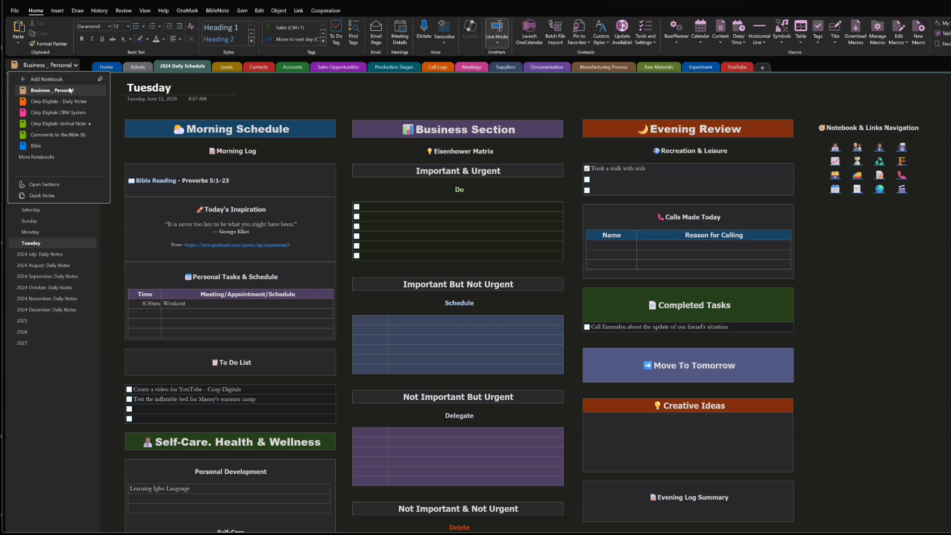
left_click(30, 156)
scroll(249, 291, "down", 5)
scroll(296, 334, "up", 3)
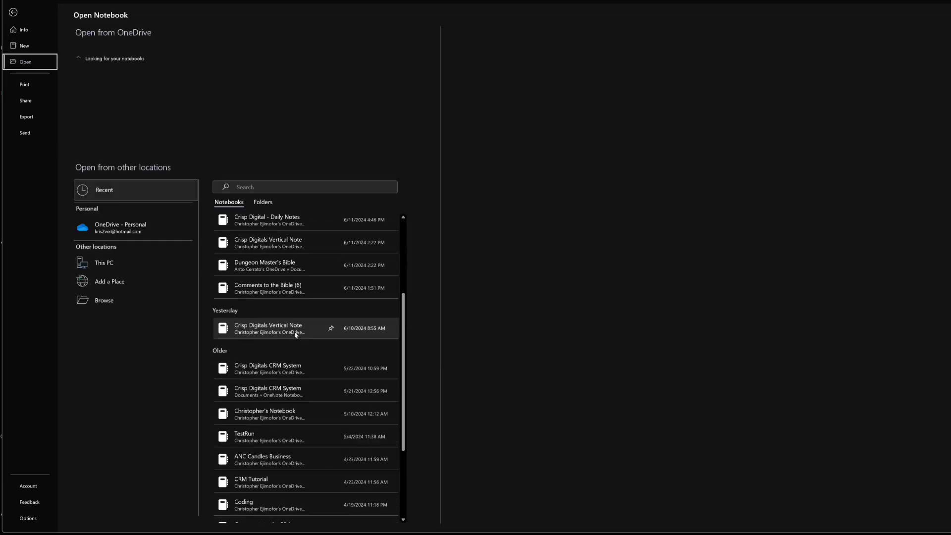
scroll(294, 333, "up", 3)
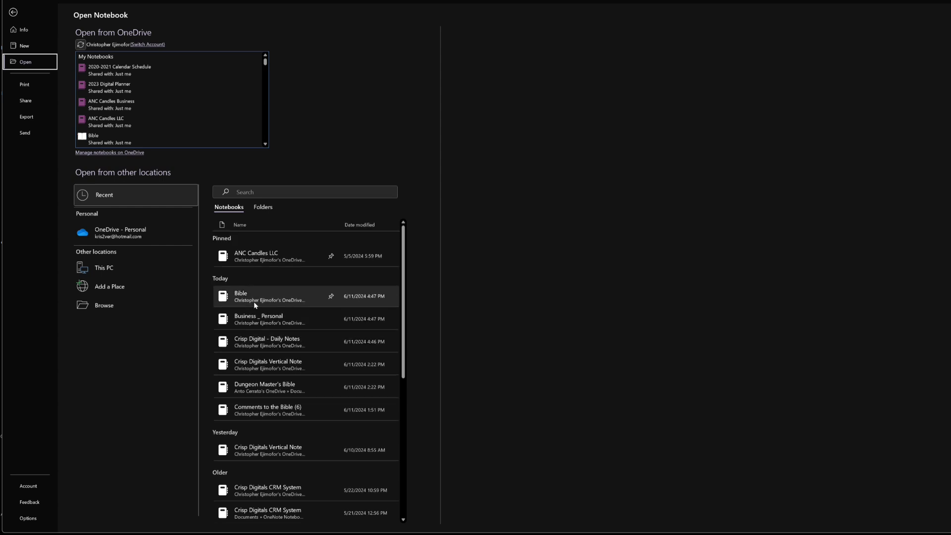
left_click(14, 13)
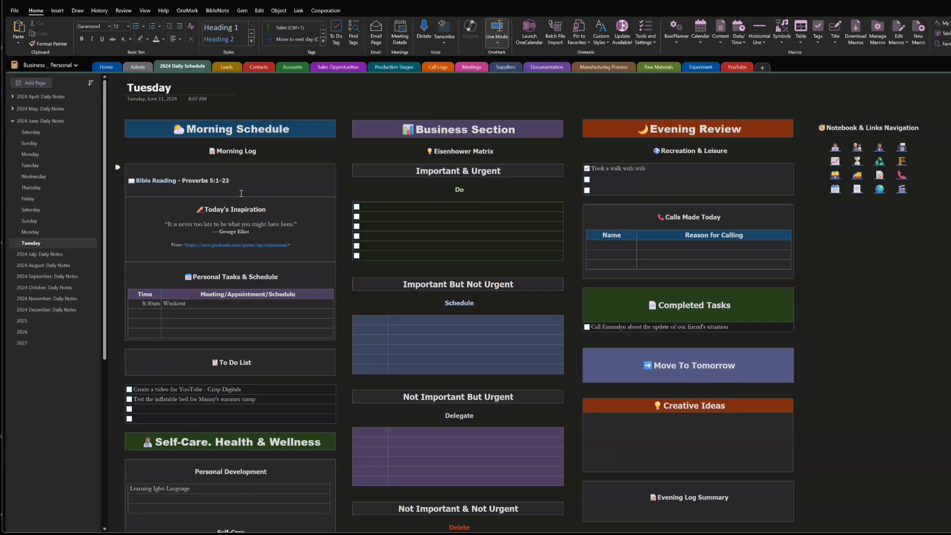
- Link the book icon beside Bible Reading on Tuesday's page to The Bible section of the Bible notebook
left_click(134, 180)
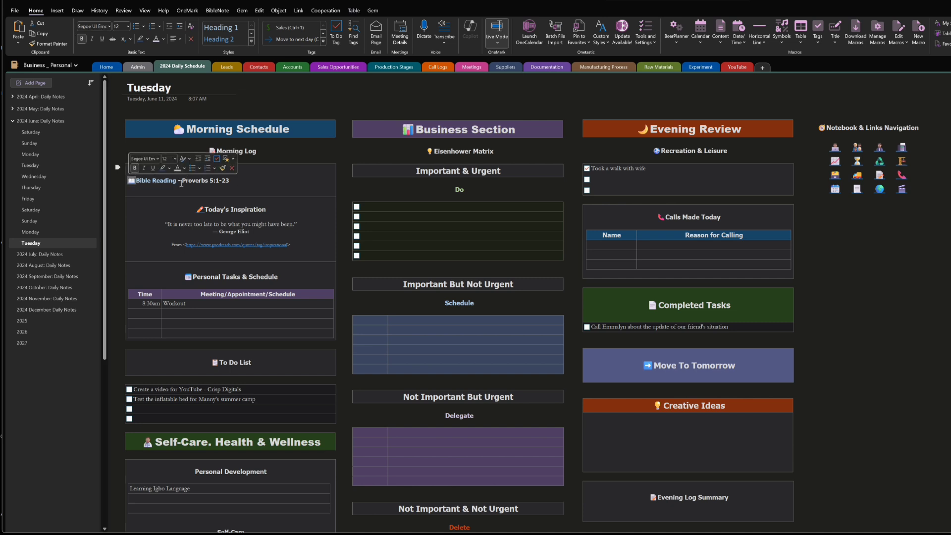
left_click_drag(178, 182, 136, 182)
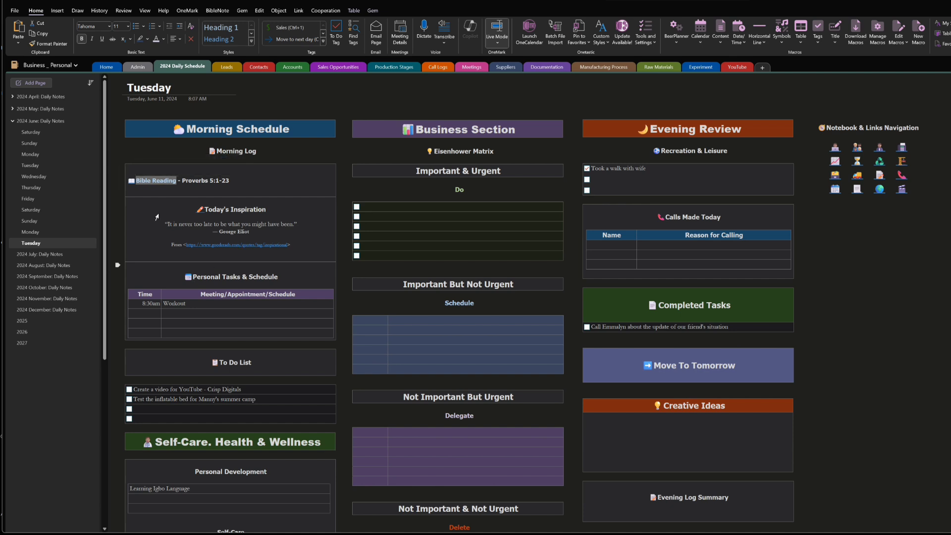
left_click(153, 196)
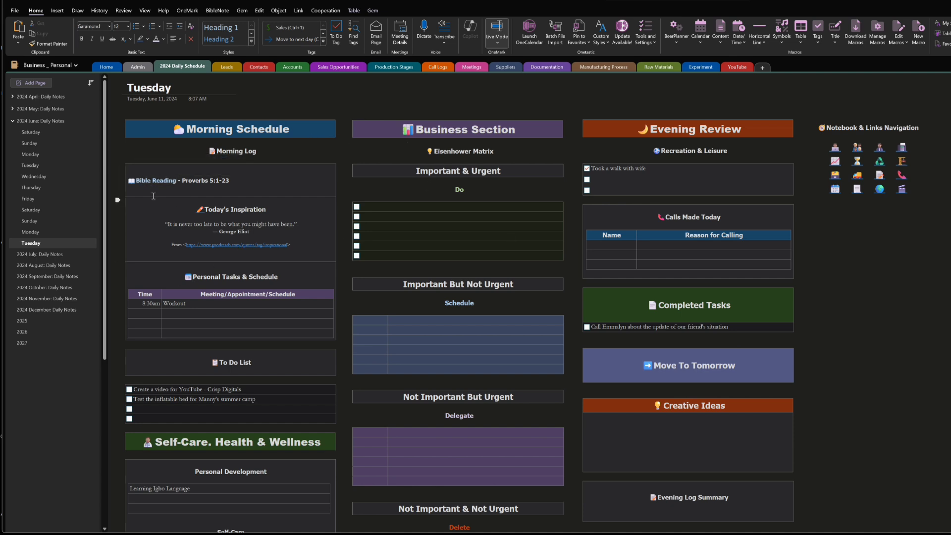
double_click(132, 180)
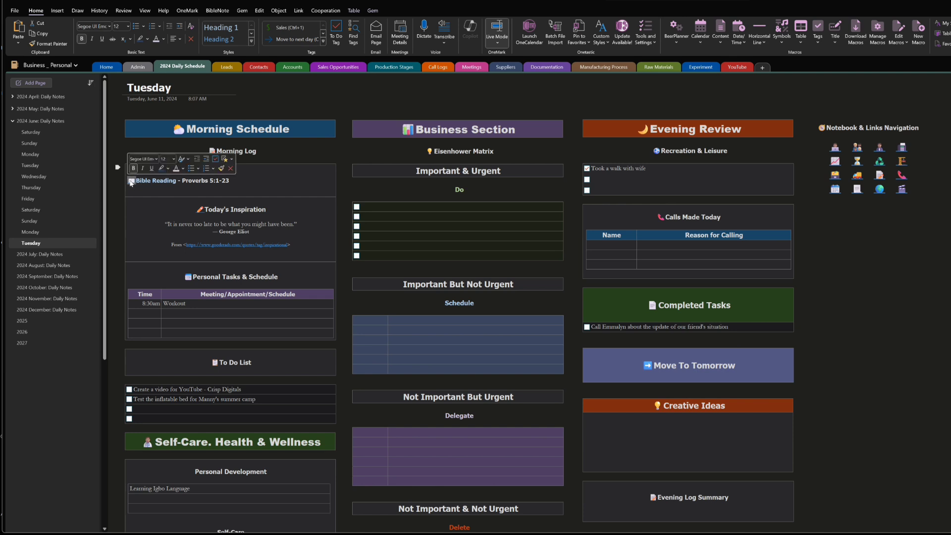
right_click(131, 182)
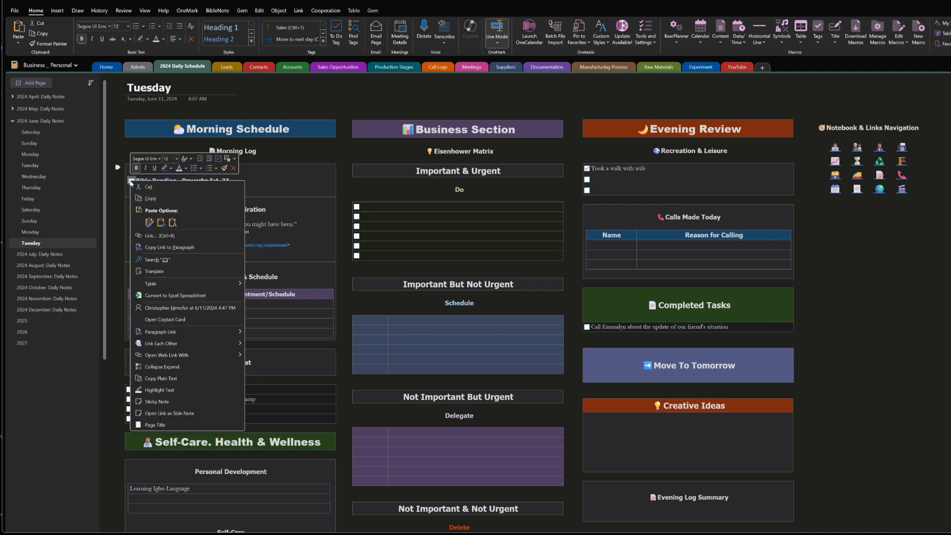
left_click(154, 237)
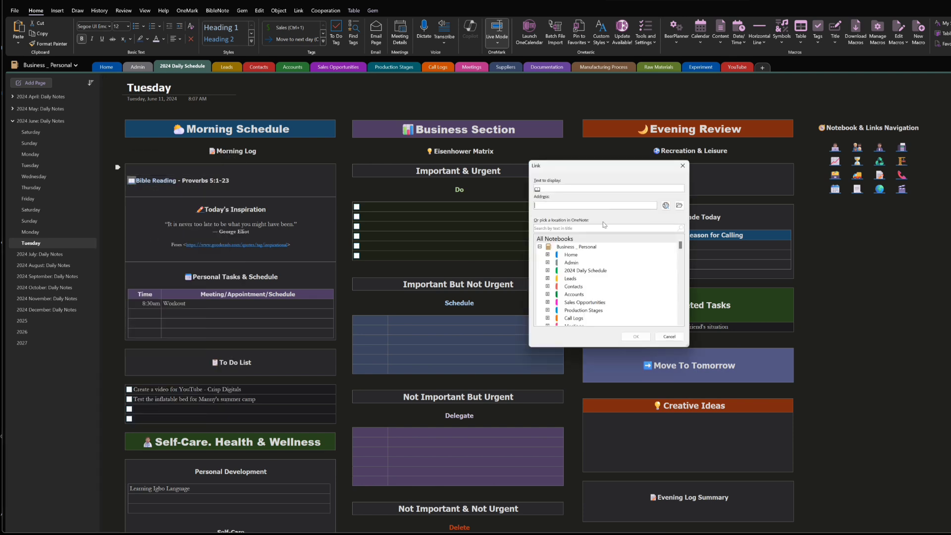
scroll(612, 260, "down", 3)
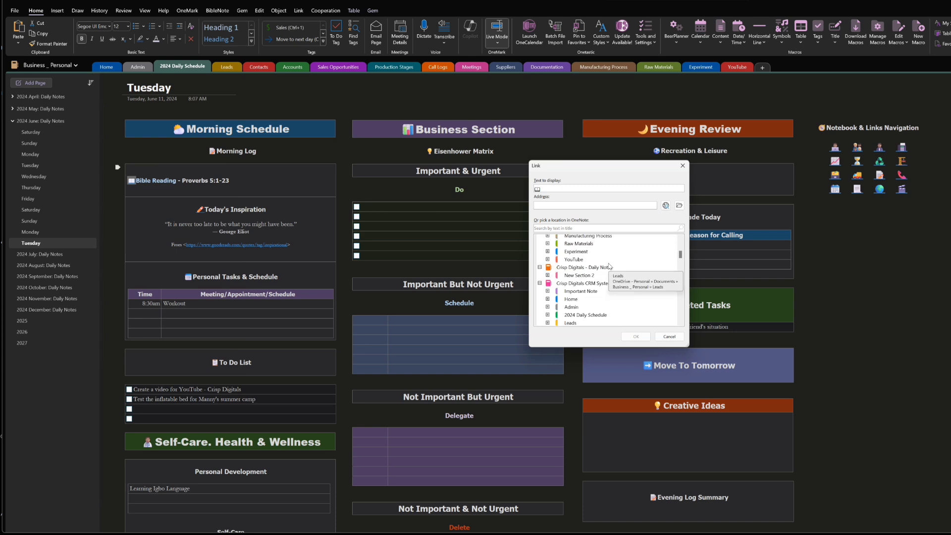
scroll(610, 266, "down", 8)
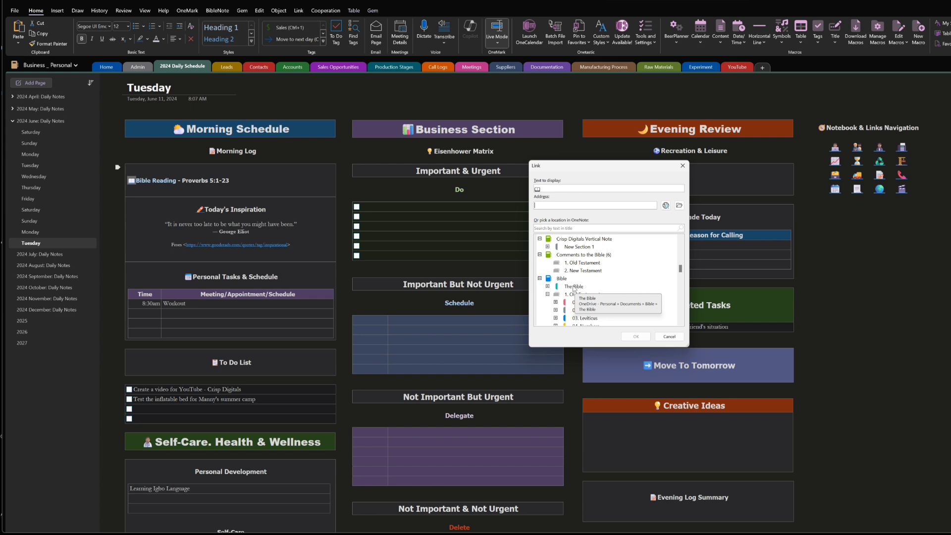
left_click(573, 286)
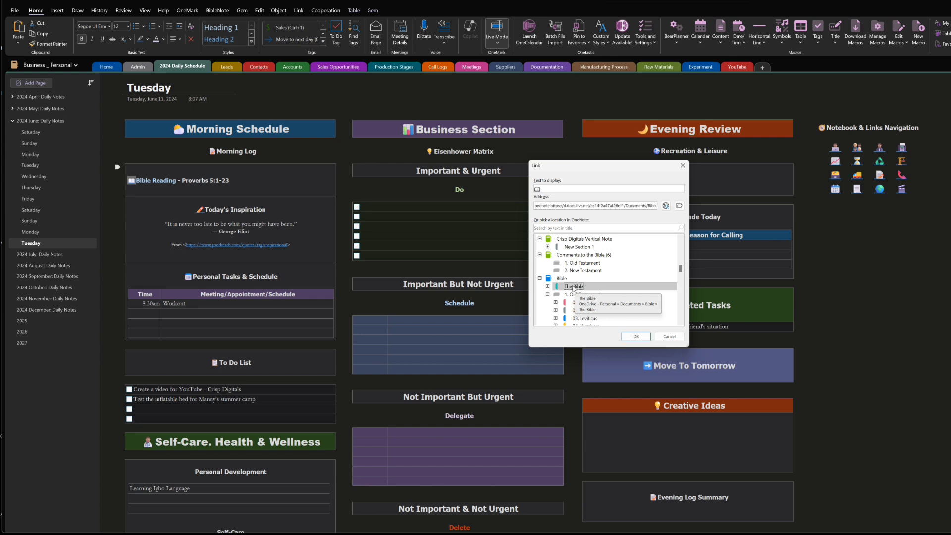
left_click(637, 336)
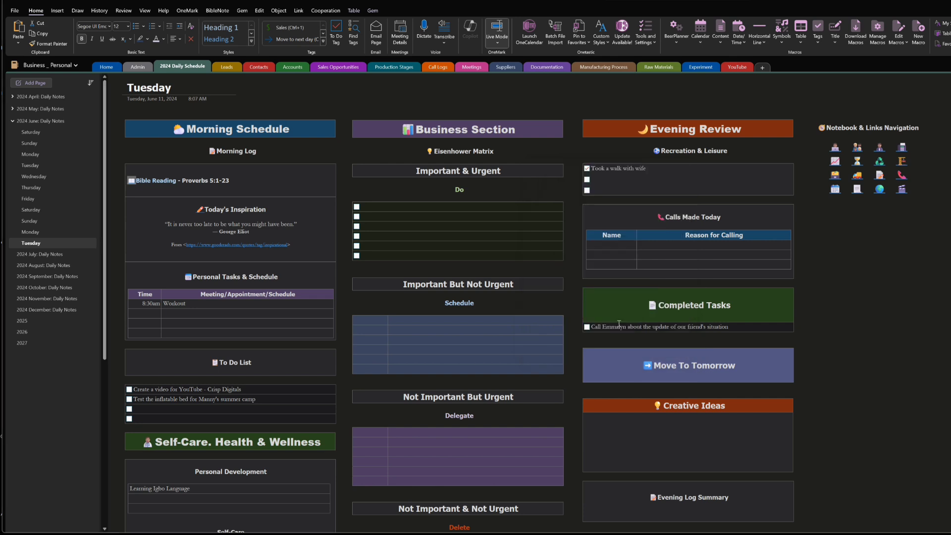
- Follow the book icon's link to the King James Version page and open the Old Testament from there
left_click(251, 184)
left_click(132, 181)
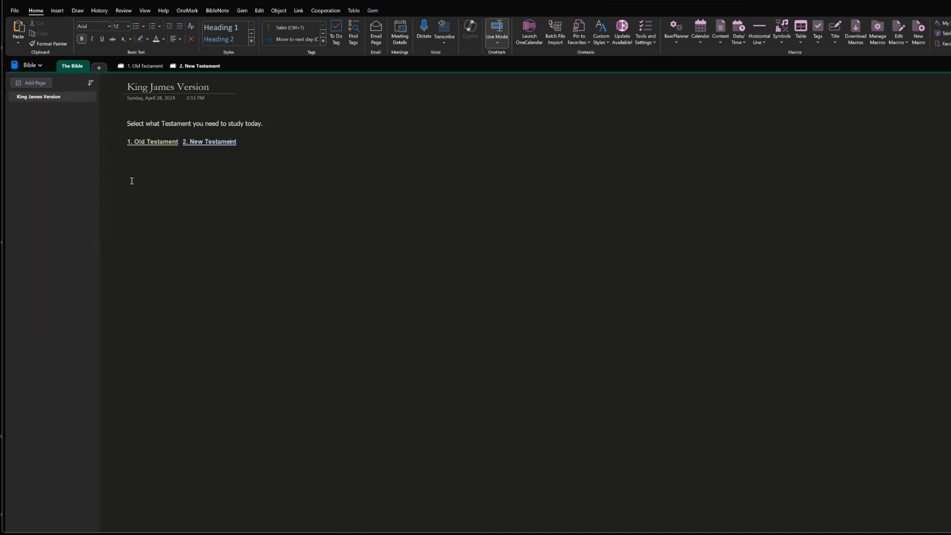
left_click(155, 143)
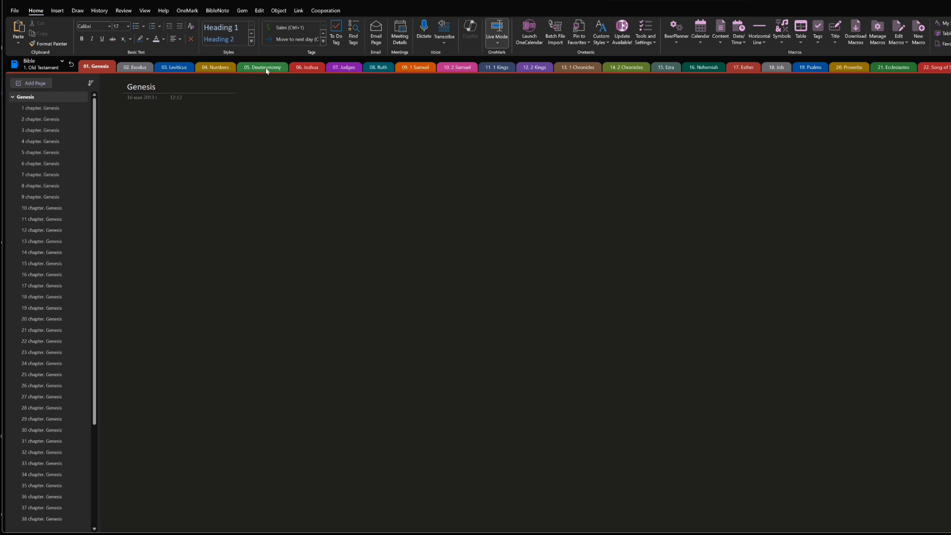